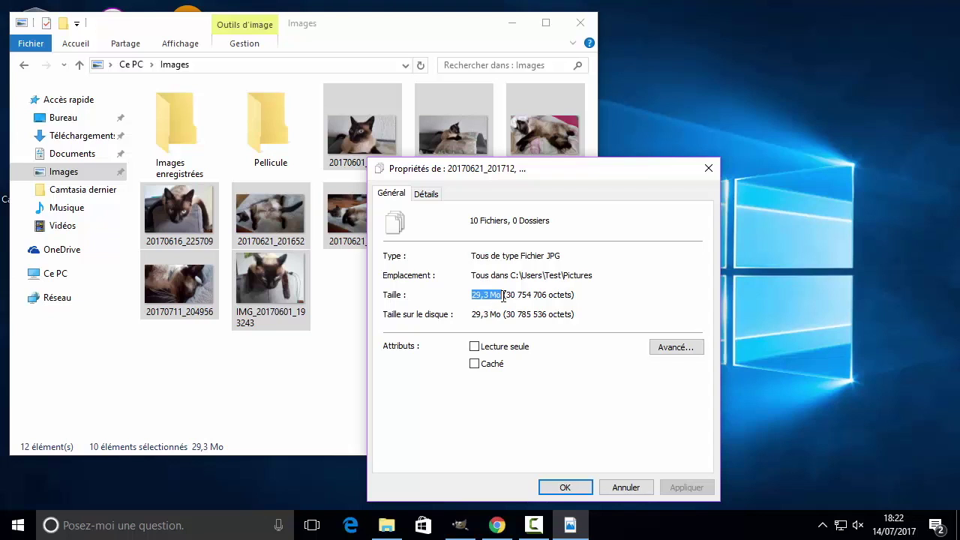
Close the Properties window that shows 29,3 Mo for the ten cat photos.
mouse_move(579, 179)
left_mouse_down()
mouse_move(570, 161)
mouse_move(576, 178)
left_mouse_up()
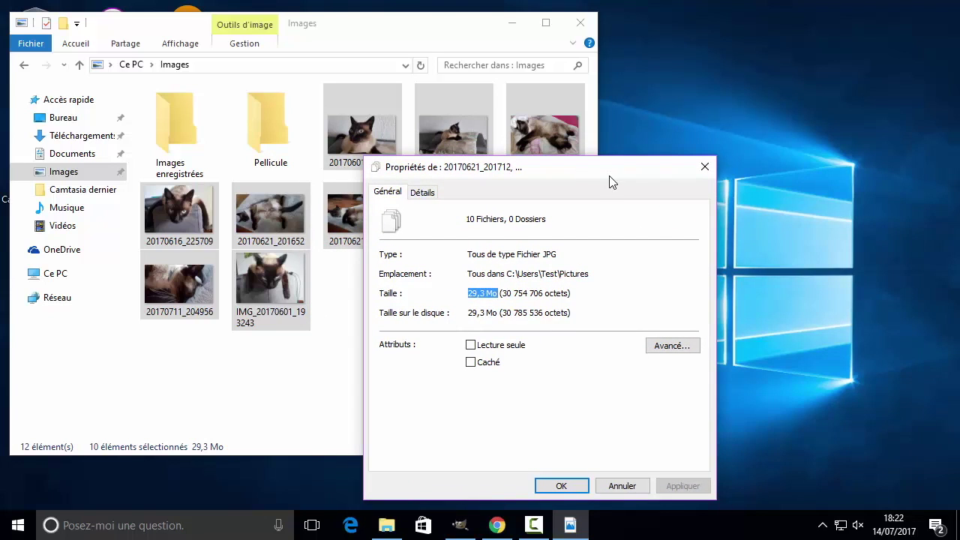
left_click_drag(618, 176, 590, 174)
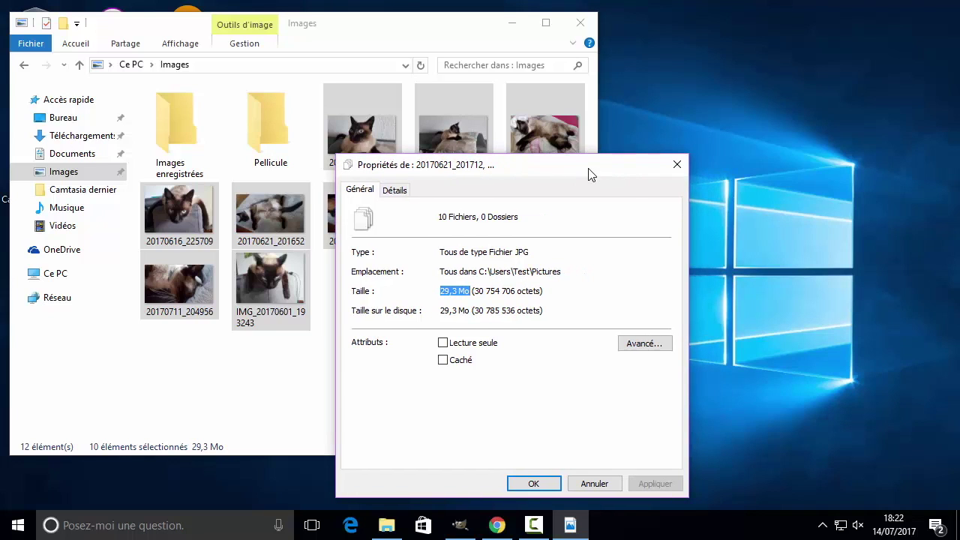
left_click(448, 291)
left_click_drag(602, 172, 540, 172)
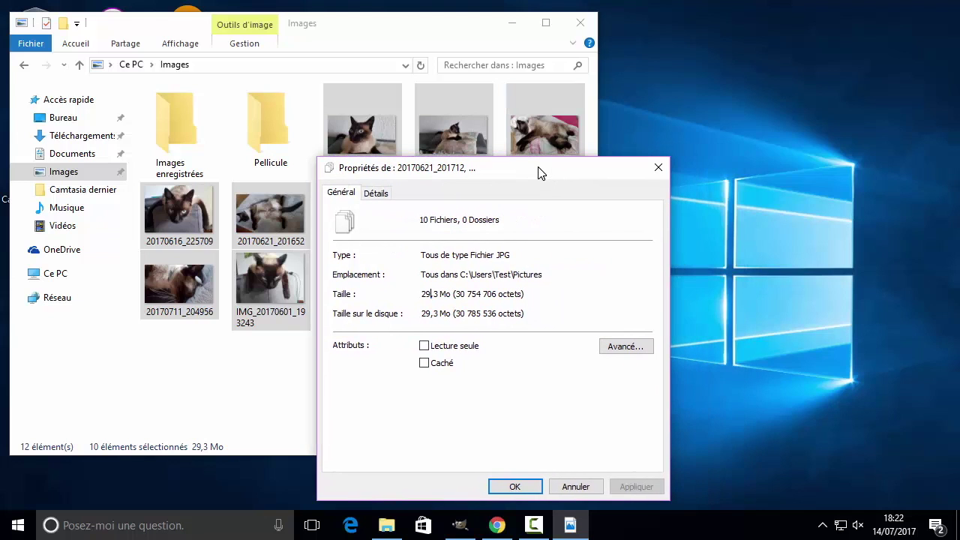
left_click(659, 168)
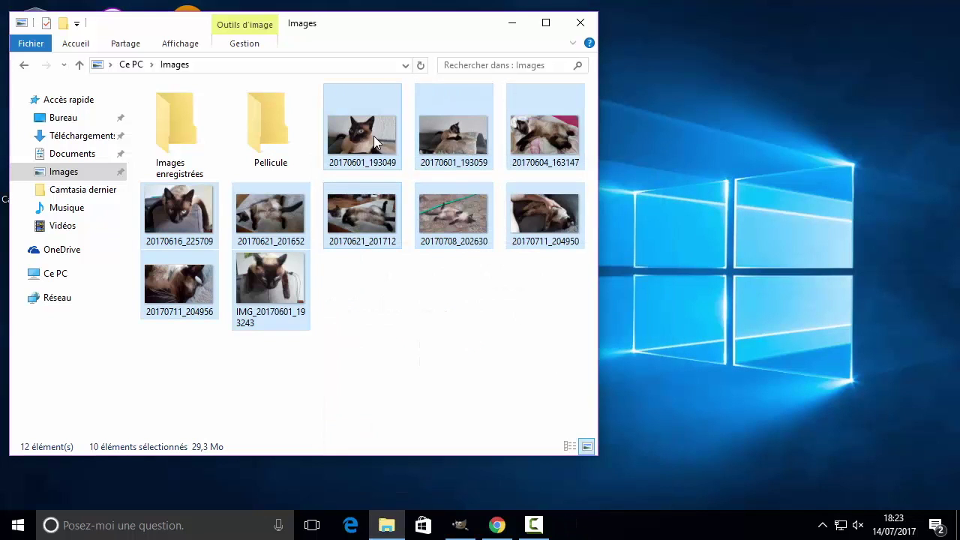
Select all items, then deselect both folders and photos 20170621_201652 and 20170708_202630.
mouse_move(374, 139)
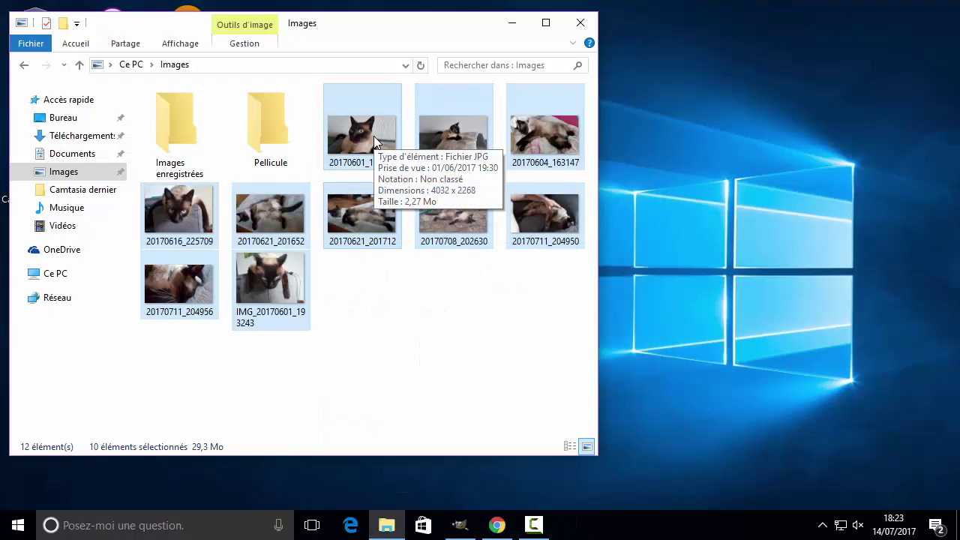
left_click(384, 339)
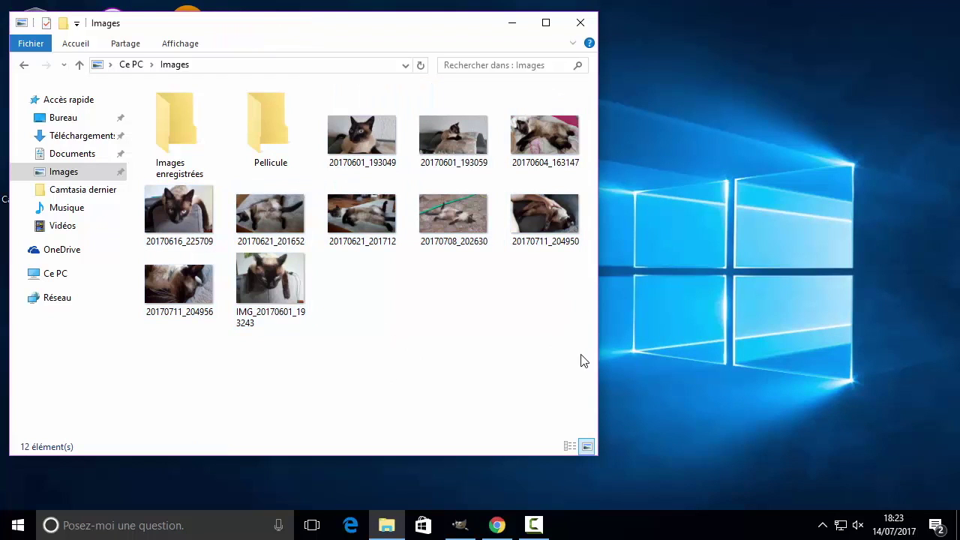
left_click_drag(580, 354, 155, 115)
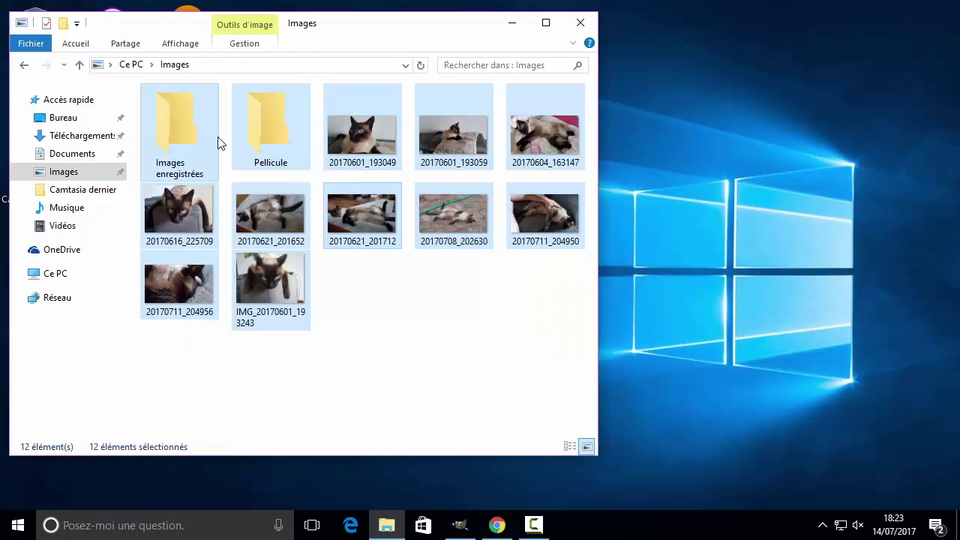
left_click(184, 119, "ctrl")
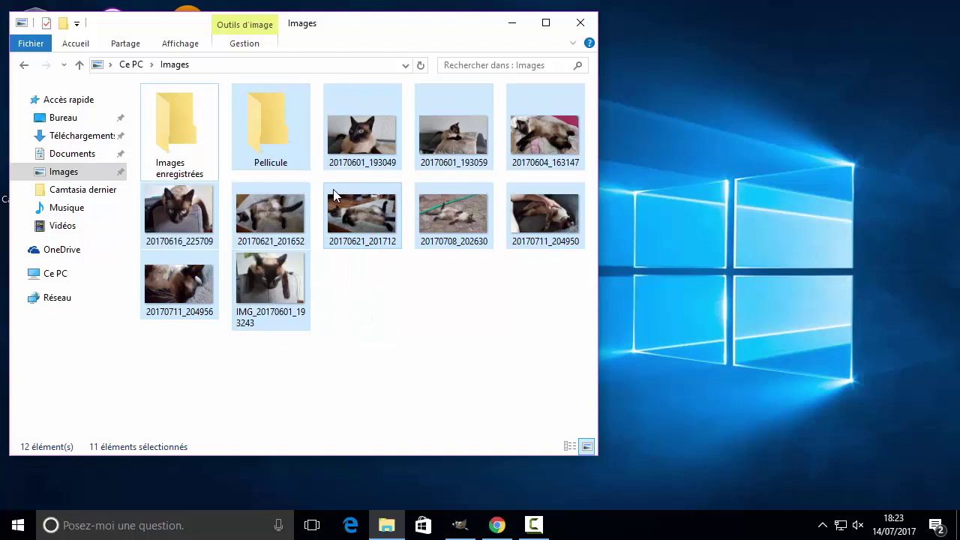
left_click(272, 129, "ctrl")
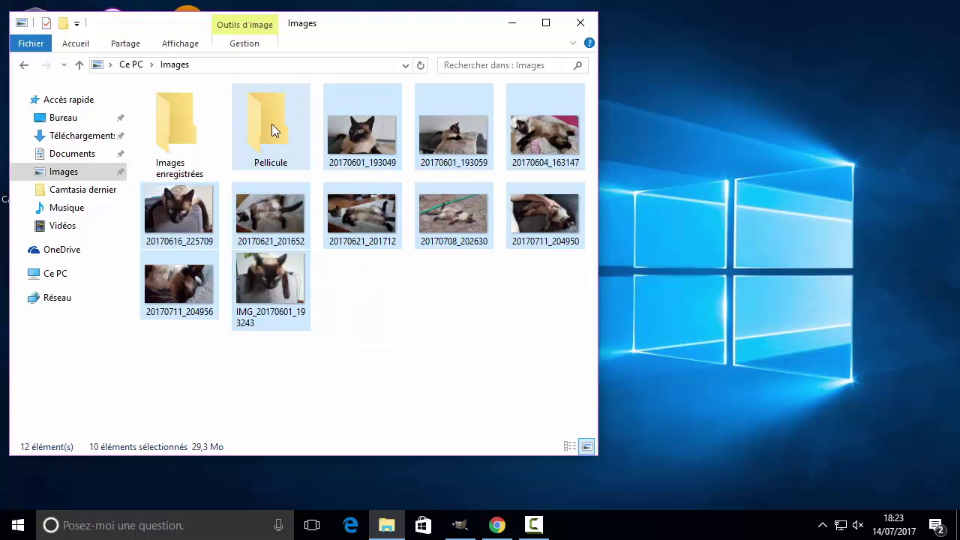
left_click(454, 131, "ctrl")
left_click(266, 214, "ctrl")
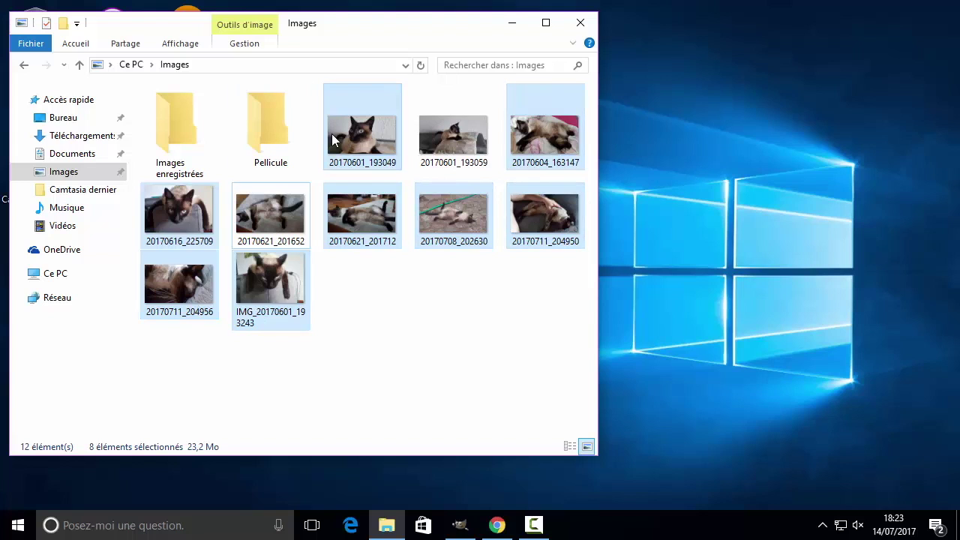
left_click(462, 146, "ctrl")
left_click(454, 215, "ctrl")
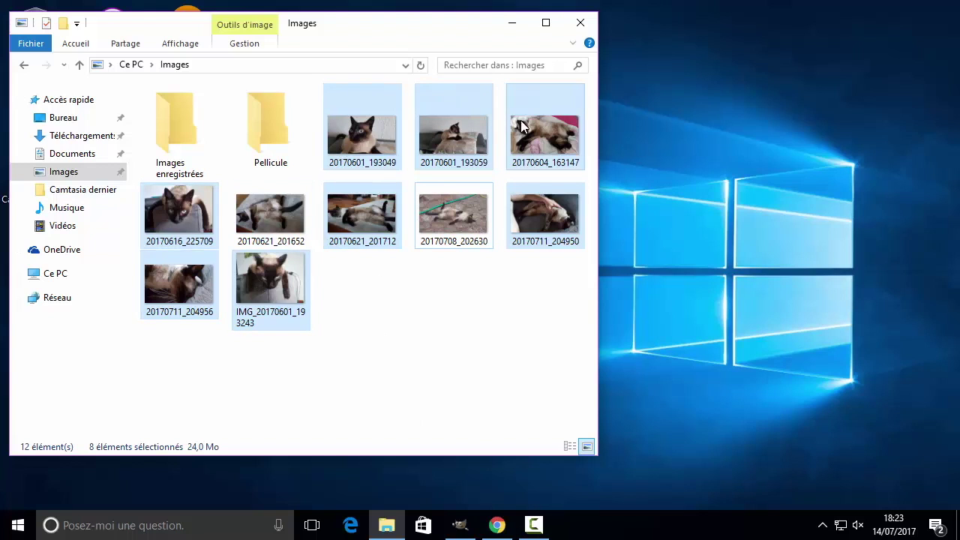
Compress the selected photos into a zip with Zipper on the Partage ribbon.
left_click(81, 45)
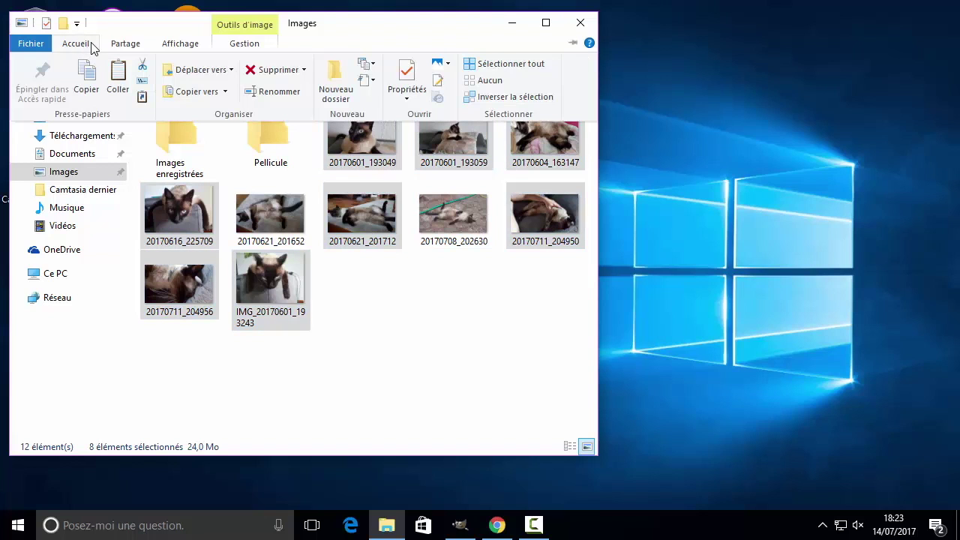
left_click(120, 47)
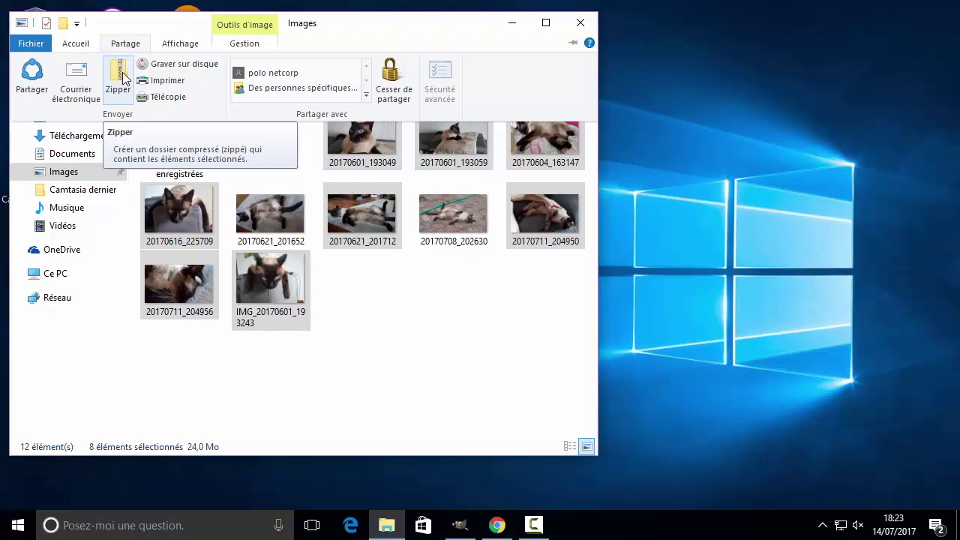
left_click(120, 75)
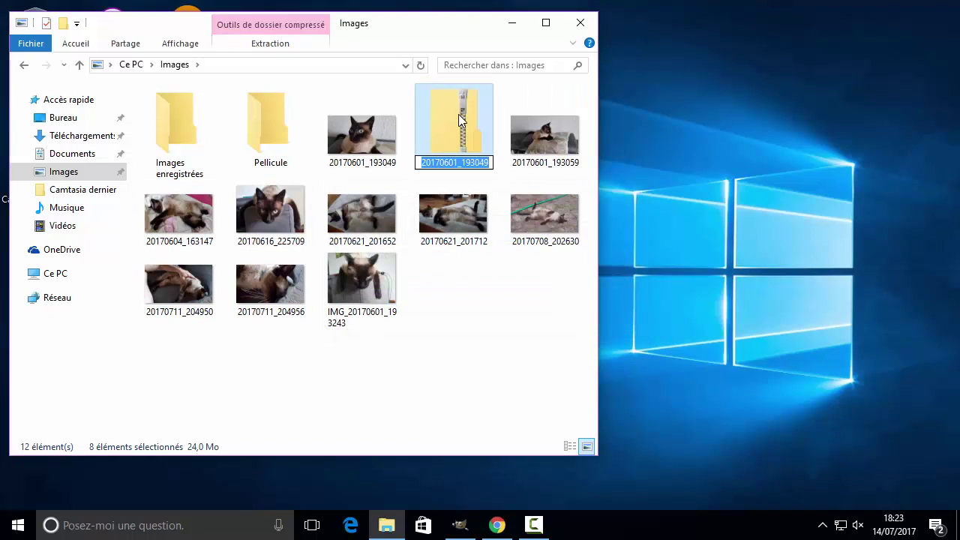
Keep the zip name 20170601_193049 and check in Properties that it is 23,9 Mo.
left_click(476, 385)
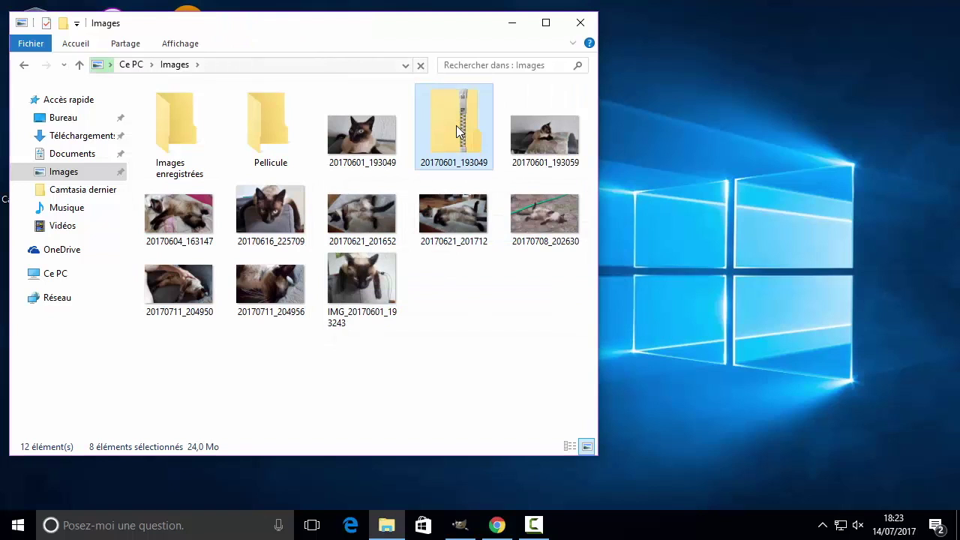
left_click(457, 125)
right_click(456, 125)
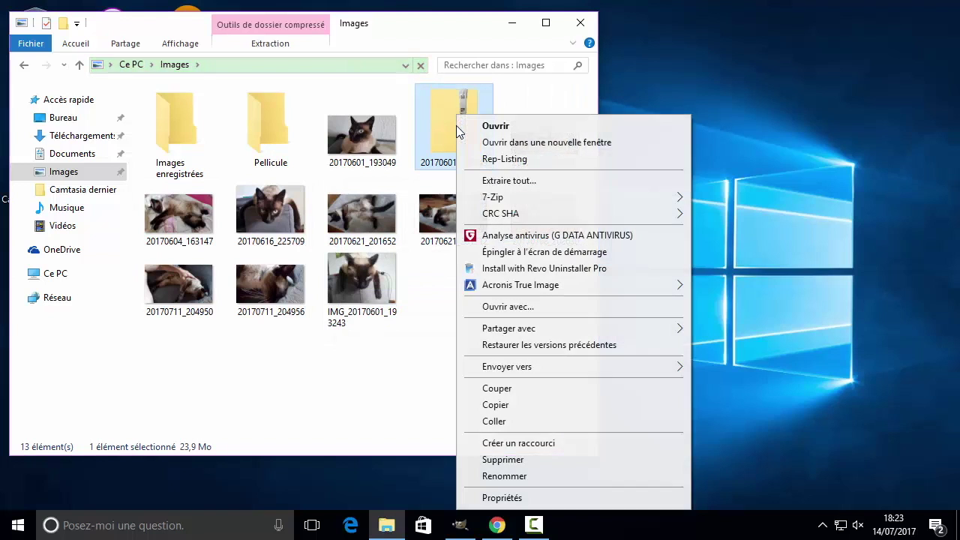
left_click(502, 497)
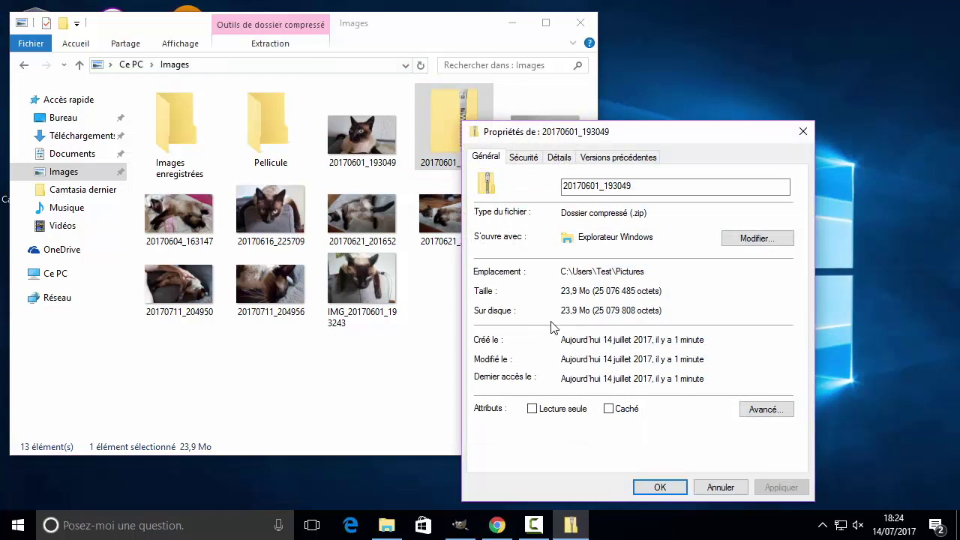
left_click(803, 132)
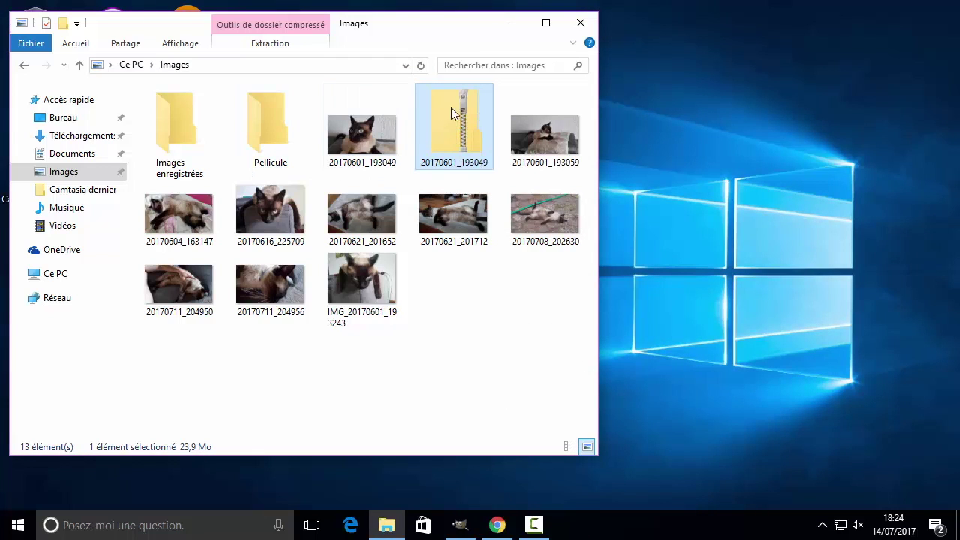
Open wetransfer.com in Chrome, choose the free version and accept the terms and cookies.
left_click(505, 530)
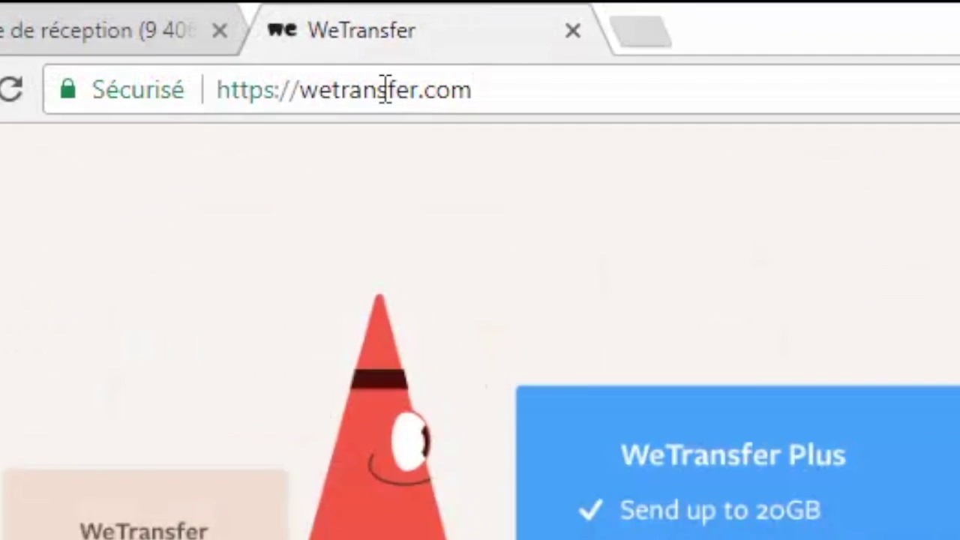
left_click(386, 89)
left_click_drag(494, 90, 217, 89)
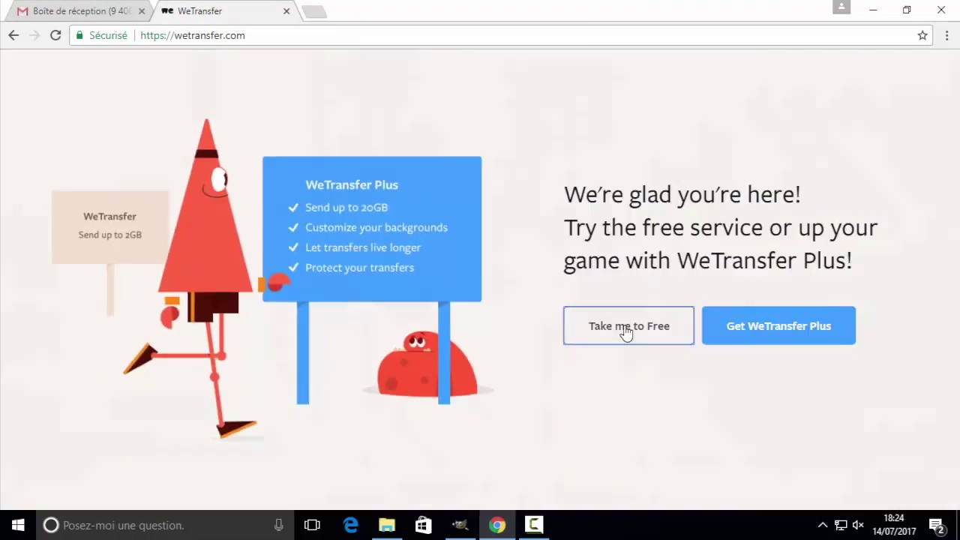
left_click(624, 332)
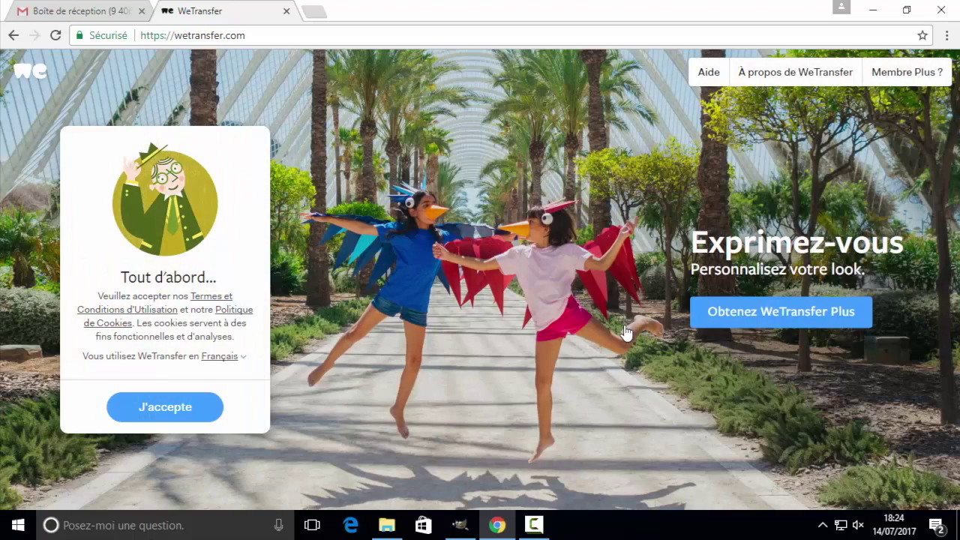
left_click(165, 409)
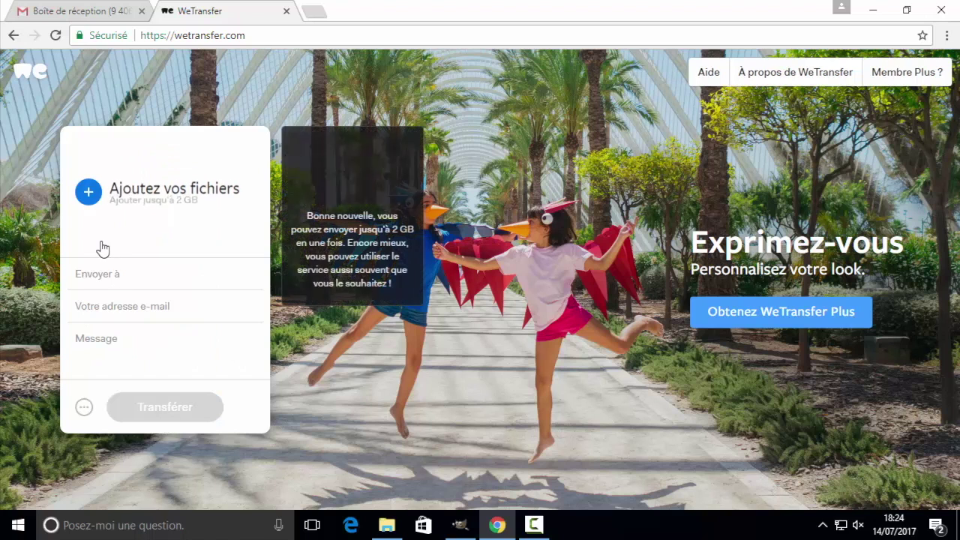
Attach 20170601_193049.zip from the Images folder to the transfer.
left_click(88, 194)
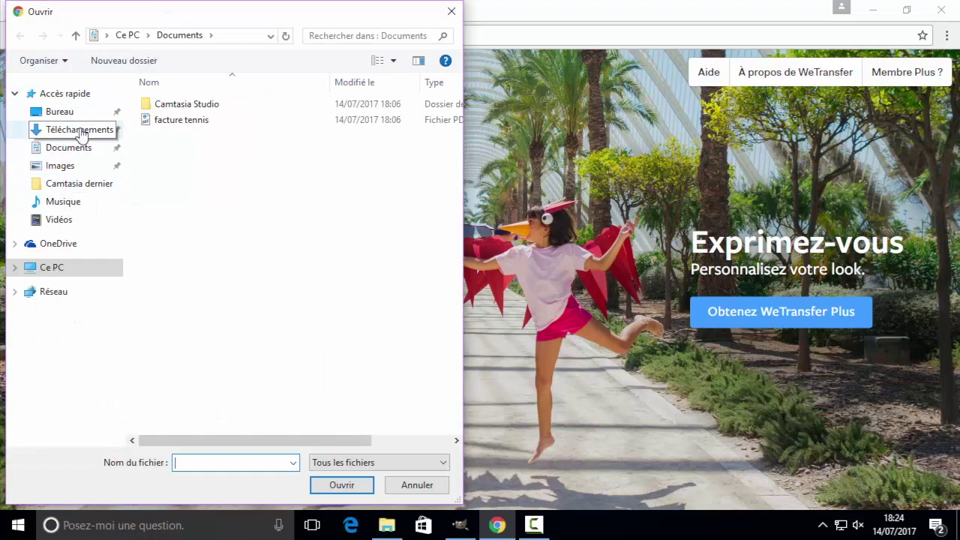
left_click(66, 165)
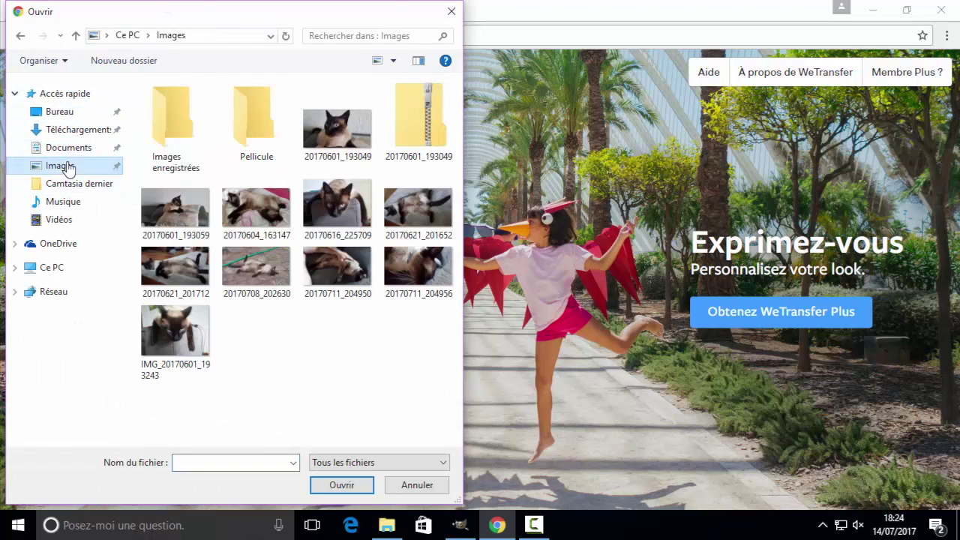
left_click(440, 141)
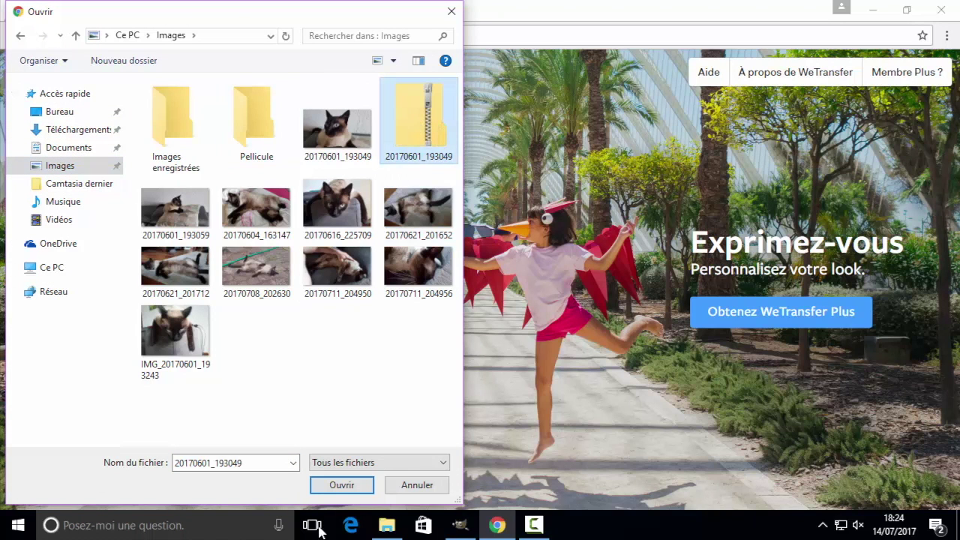
left_click(343, 485)
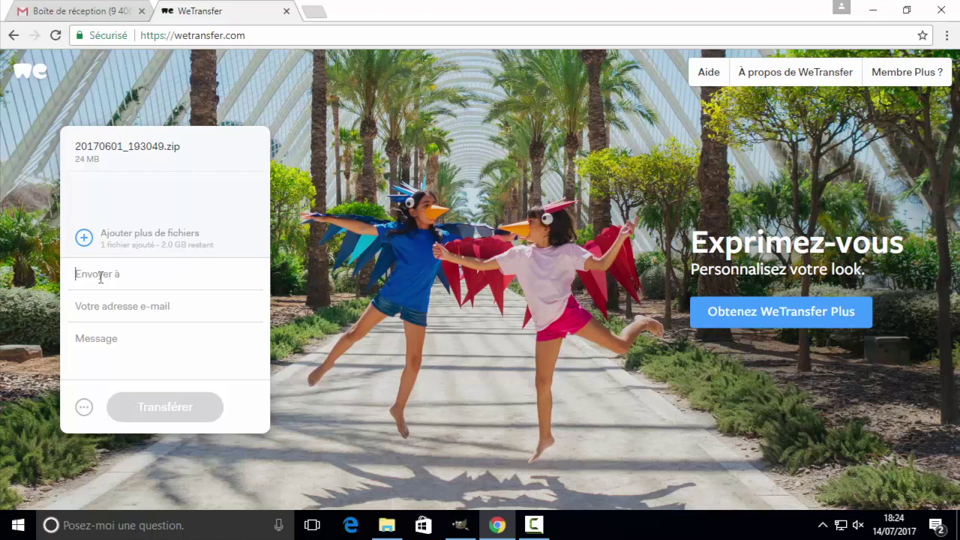
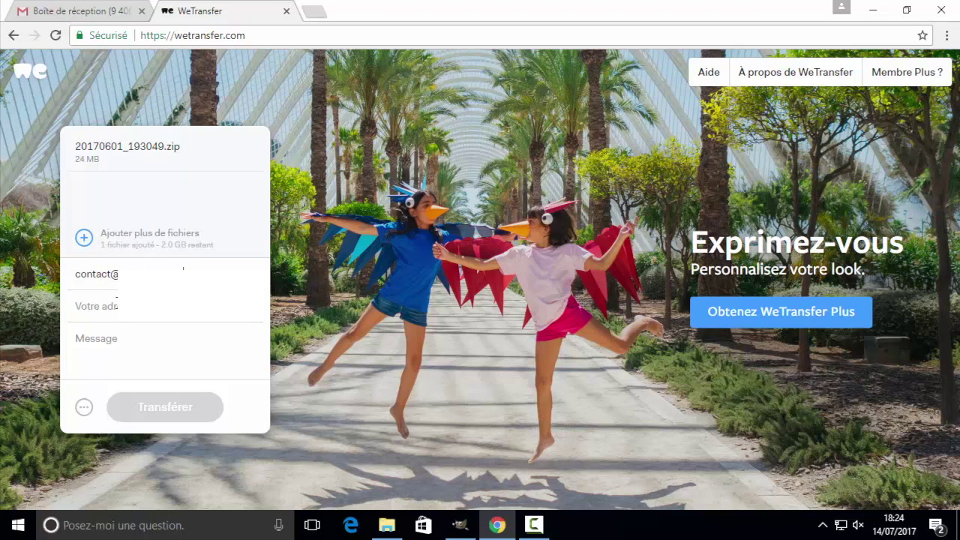
Enter the recipient's and sender's e-mails and the message 'Voici les photos promises en fichier joint'.
left_click(115, 305)
type("polo.club")
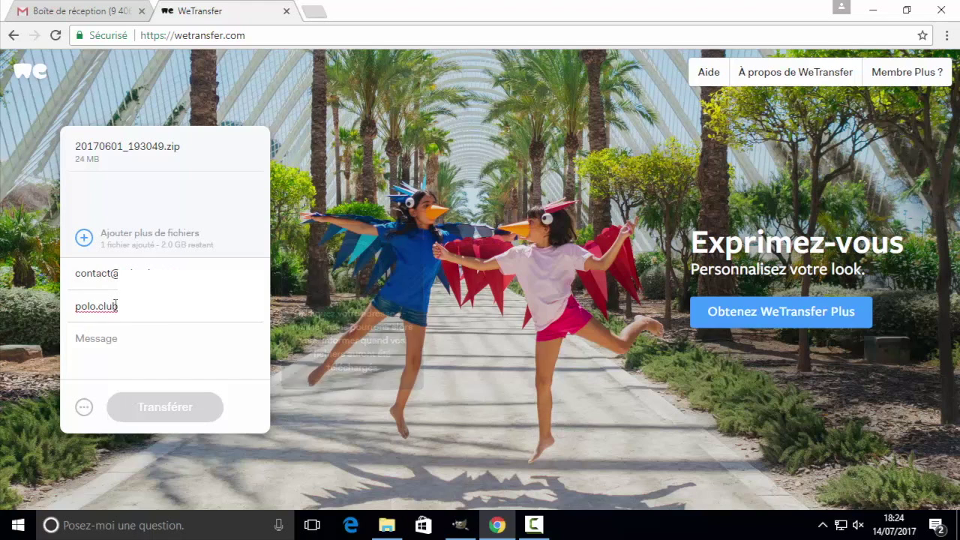
left_click(100, 345)
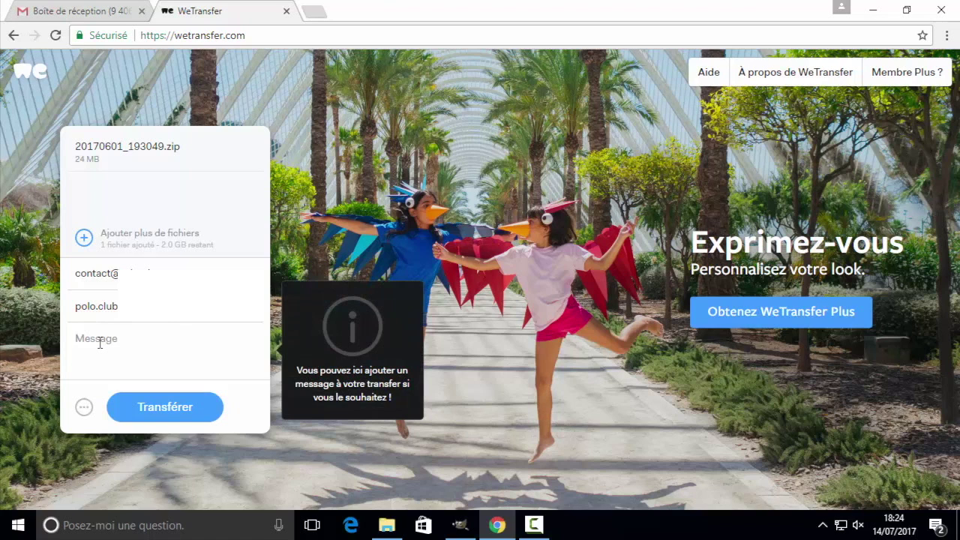
type("Voici les ")
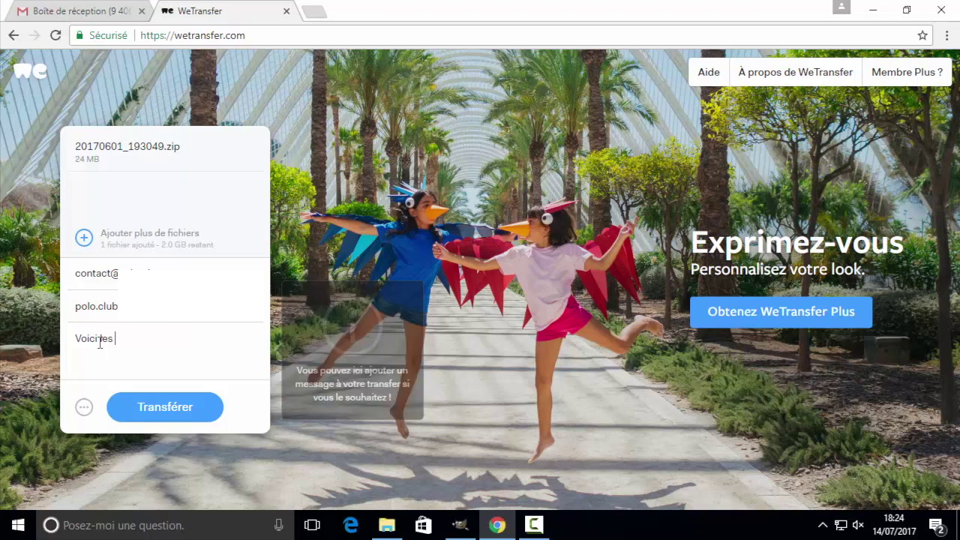
type("photos pro")
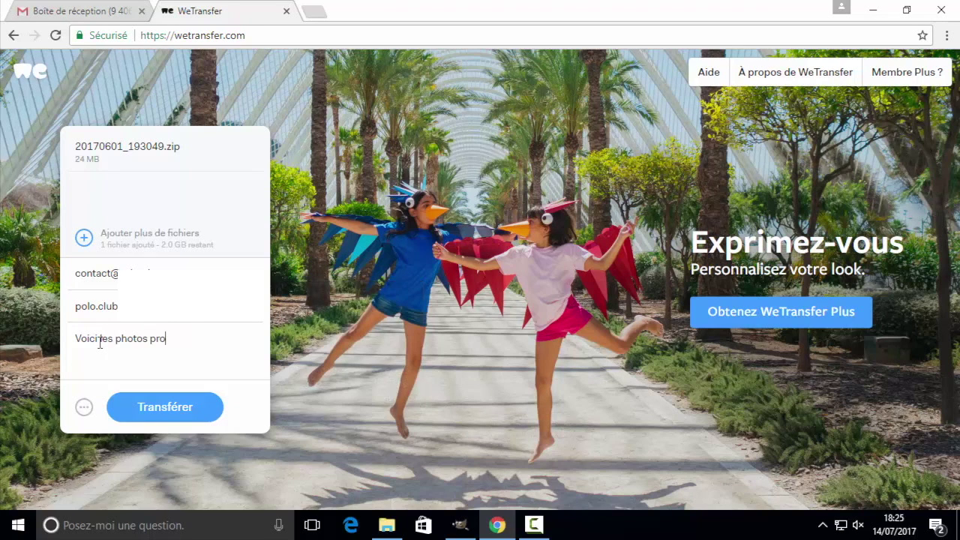
type("mises en fichier joint")
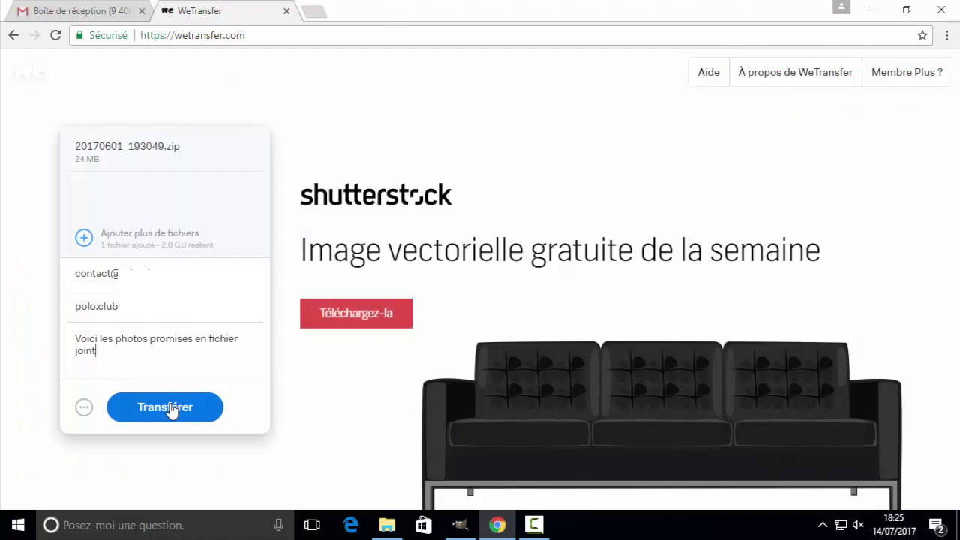
Send the transfer with Transférer and wait for the upload to complete.
left_click(171, 409)
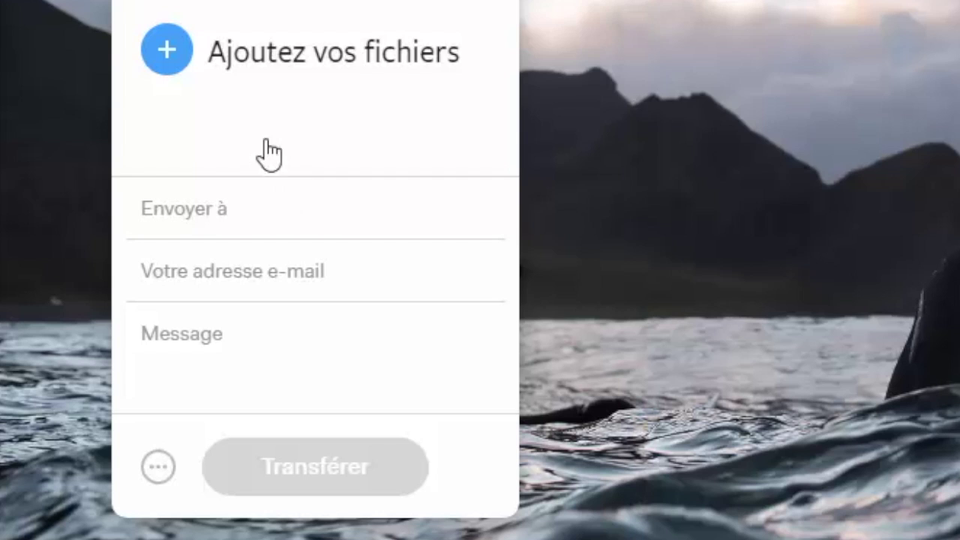
mouse_move(311, 68)
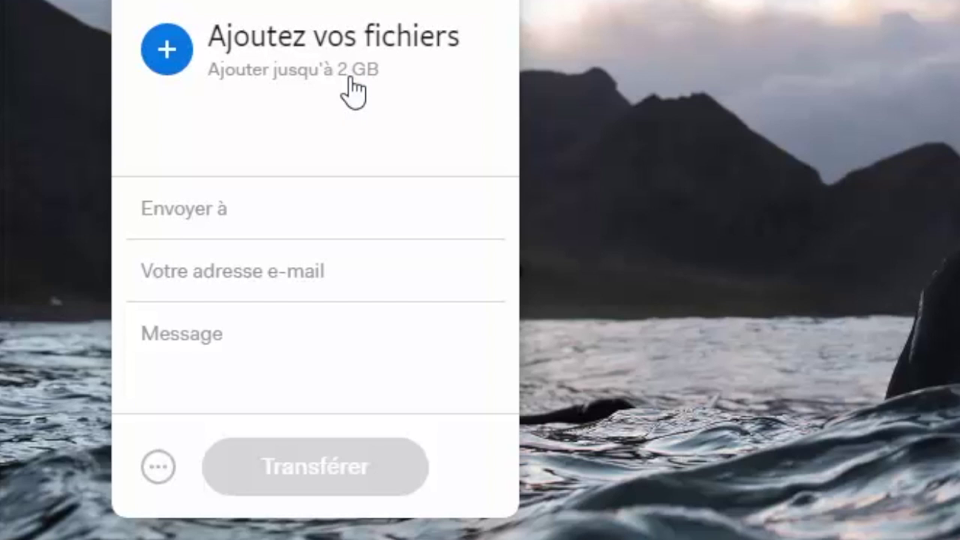
mouse_move(308, 72)
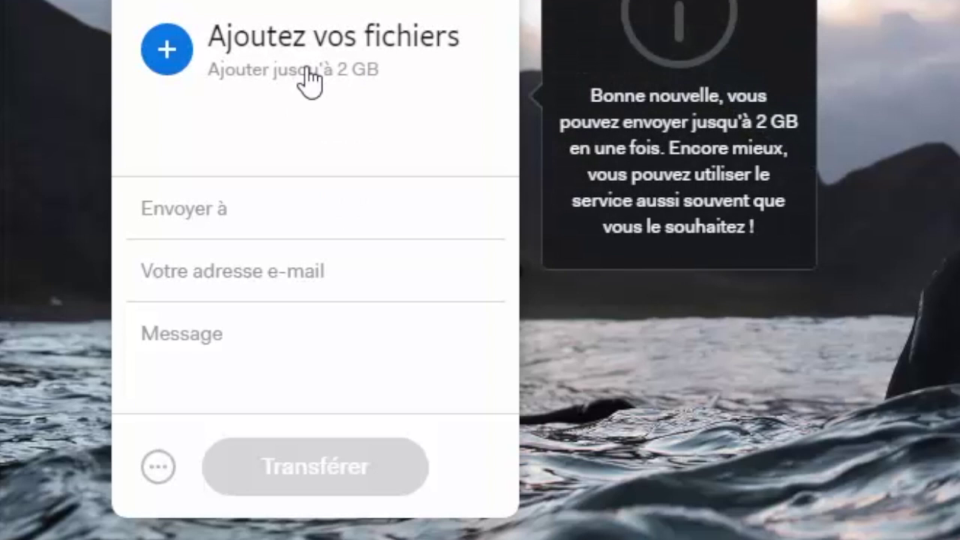